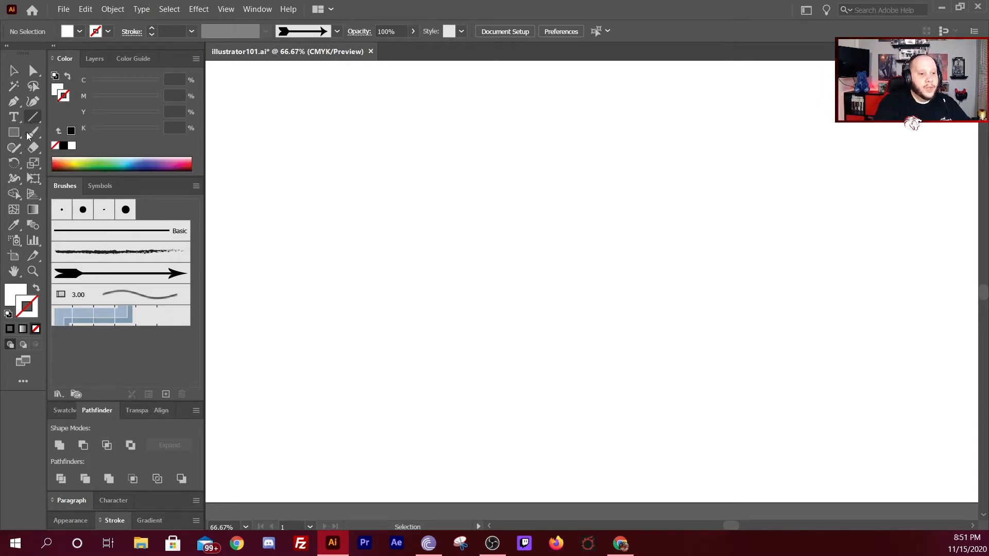
Draw a 700 x 700 px circle on the blank artboard with the Ellipse tool.
left_click(20, 142)
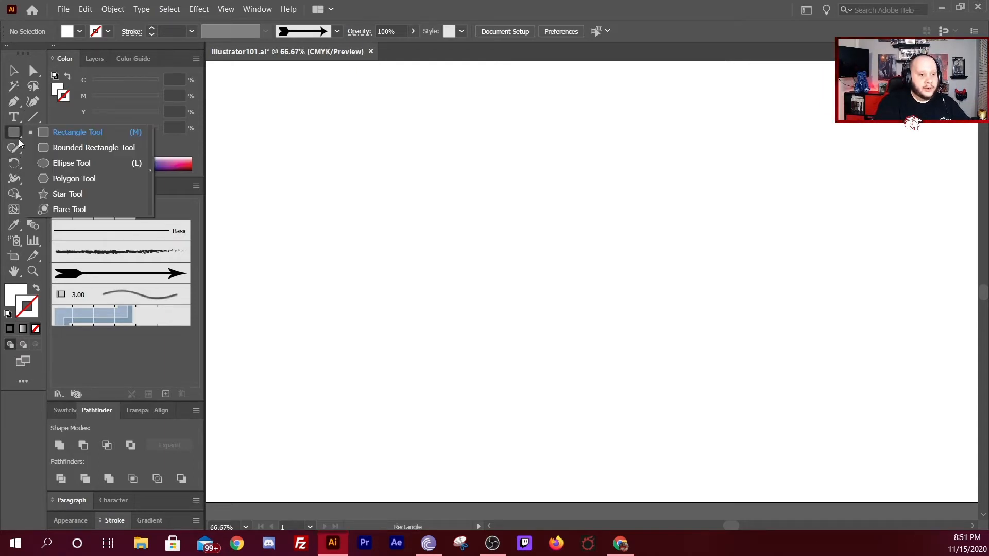
left_click(40, 164)
left_click(435, 156)
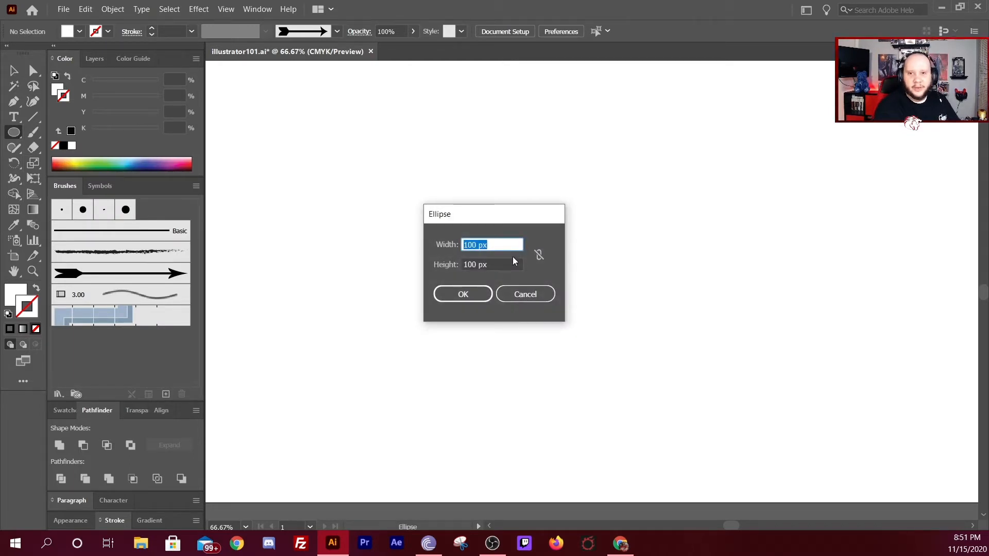
type("700")
key("Tab")
type("700")
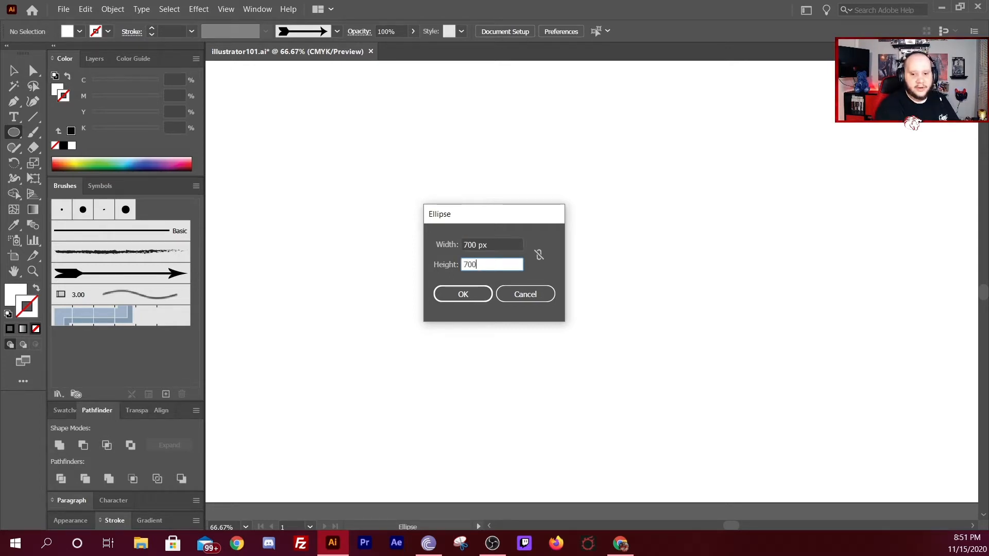
key("Return")
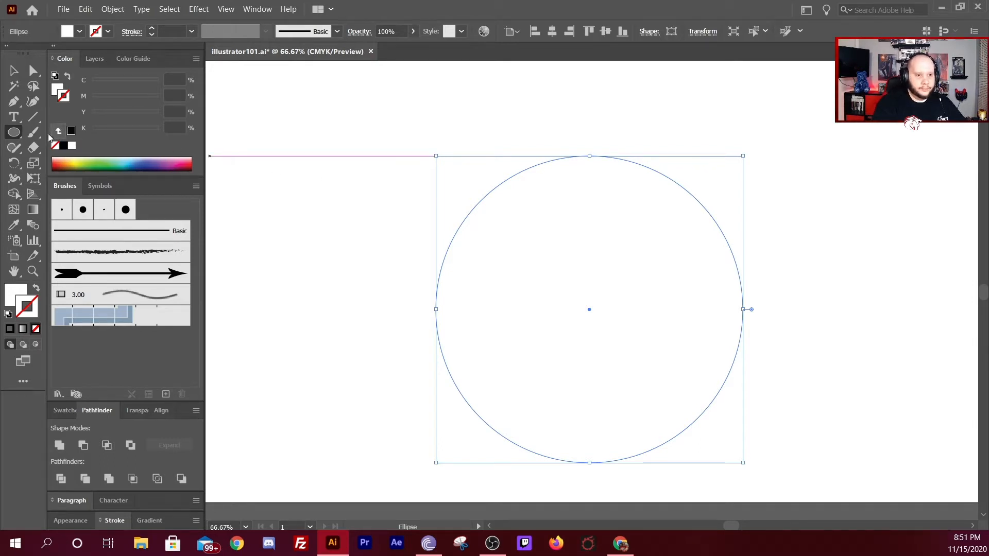
Cut the circle at its left and right anchor points with the Scissors tool and delete the lower half, keeping the upper arc.
left_click(38, 147)
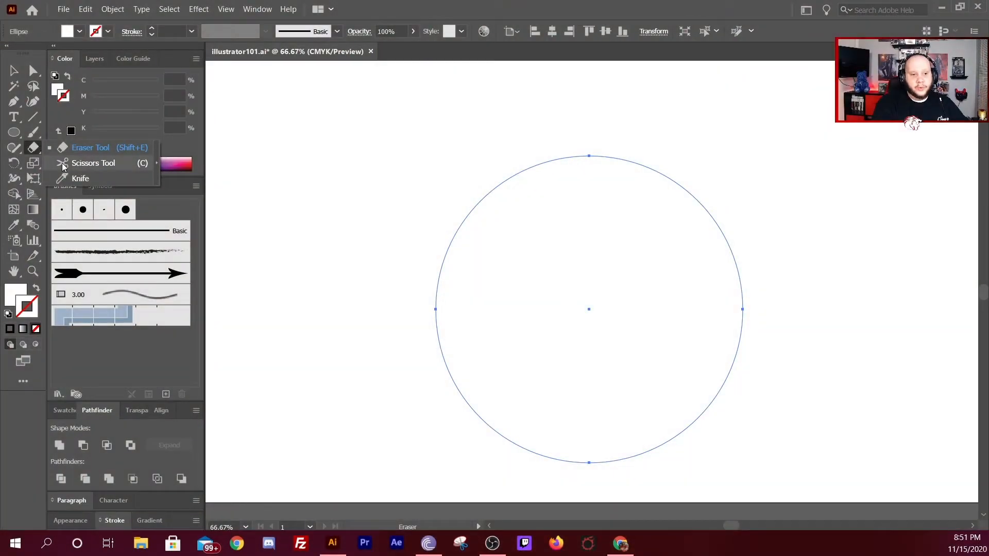
left_click(63, 162)
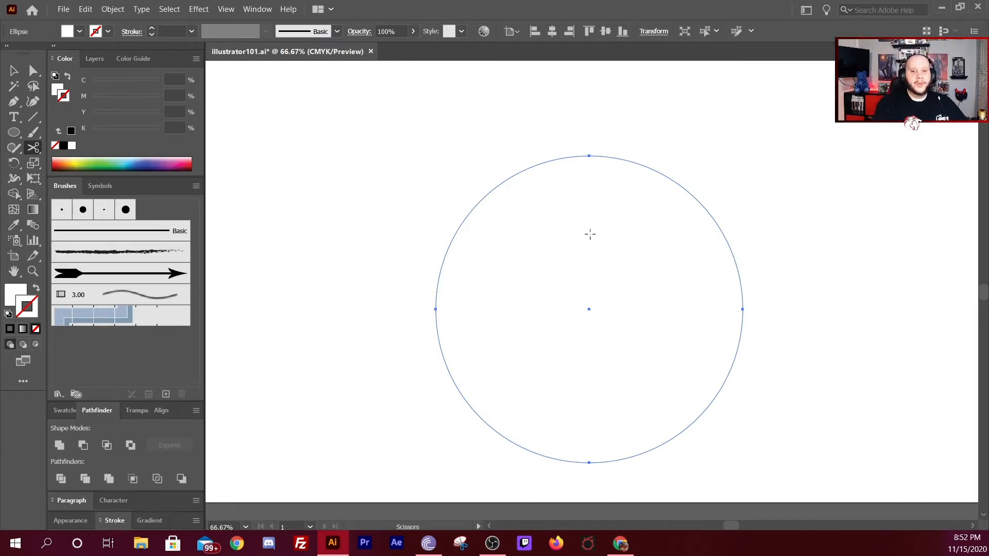
left_click(435, 307)
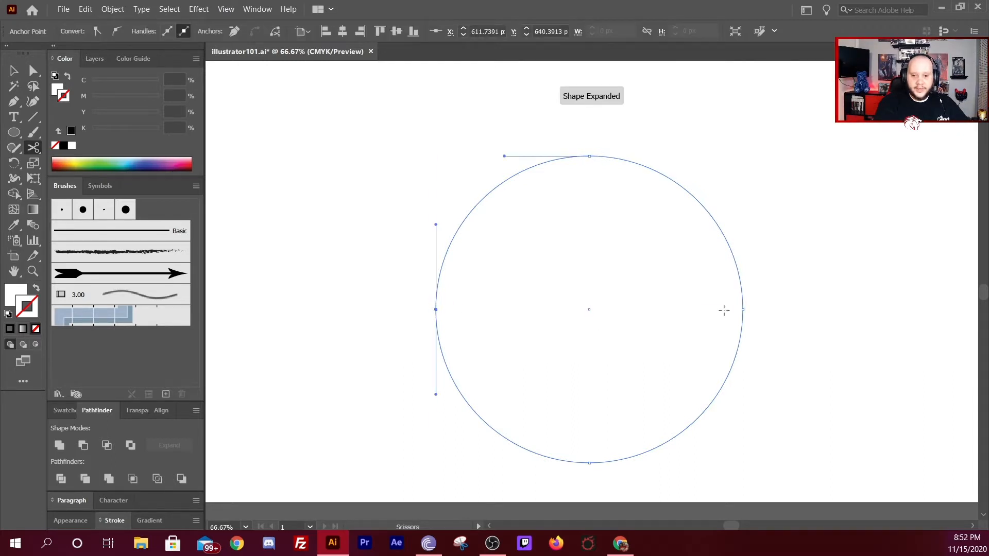
left_click(741, 310)
key("Delete")
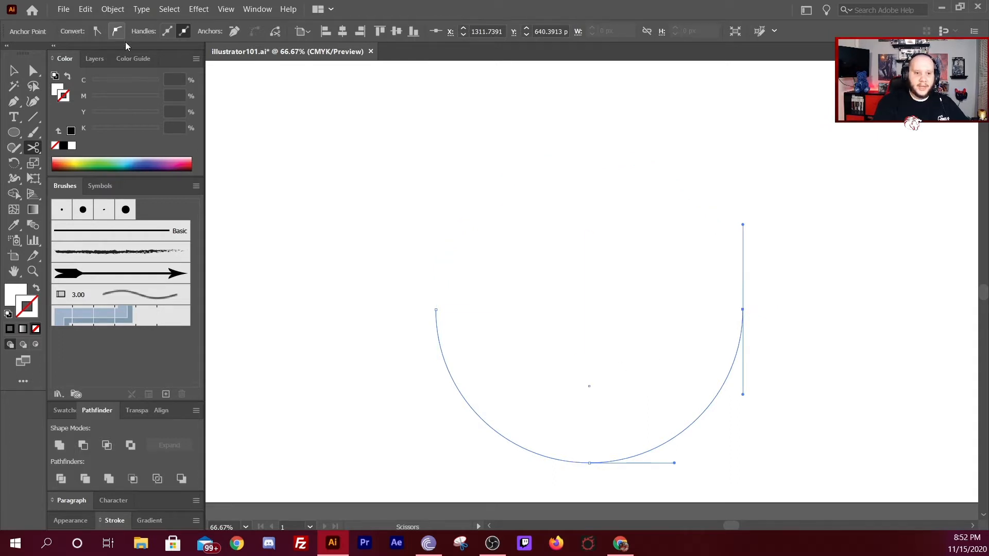
left_click(12, 74)
key("ctrl+z")
key("Delete")
left_click(557, 460)
key("Delete")
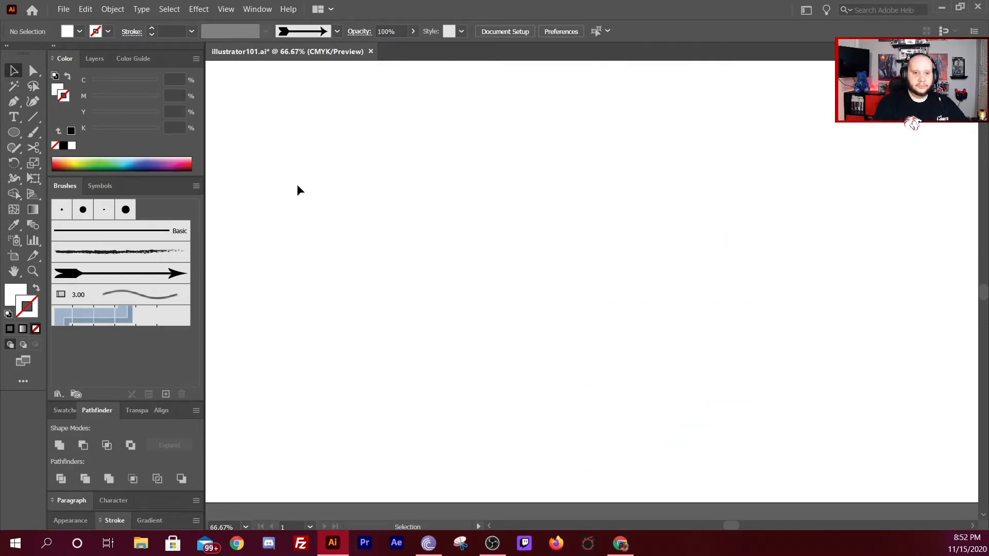
Place type on the upper arc with the Type tool, starting at its top anchor point, and keep the placeholder text.
left_click(13, 116)
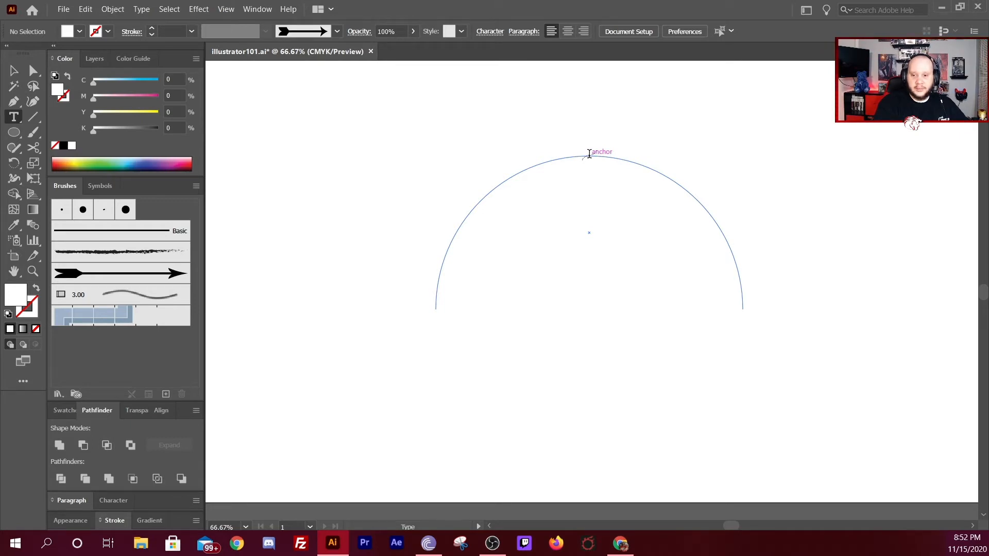
left_click(589, 154)
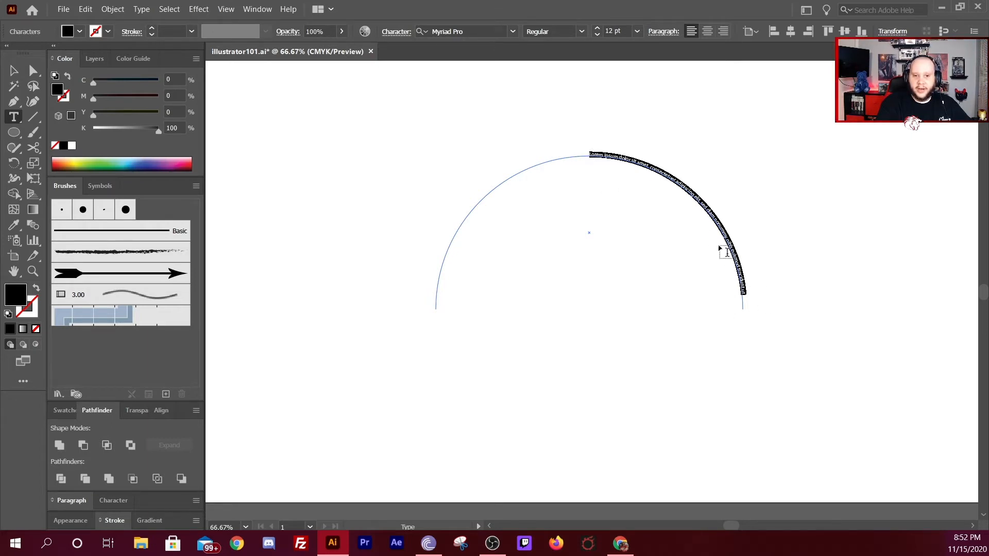
key("Escape")
scroll(590, 180, "up", 3)
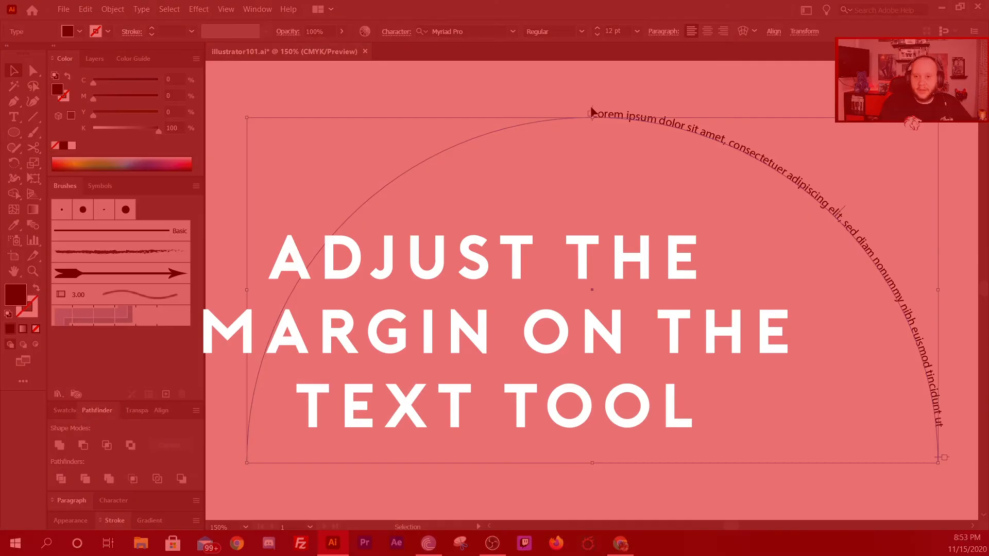
Slide the placeholder text's start bracket along the arc's left side, and flip the text to the inside of the arc and back outside.
left_click_drag(592, 111, 274, 147)
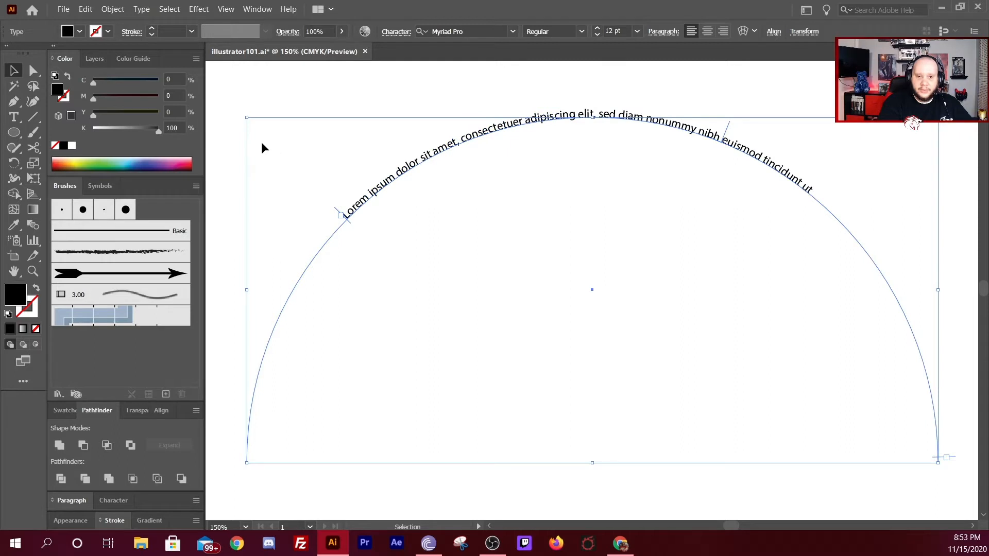
left_click_drag(336, 211, 372, 187)
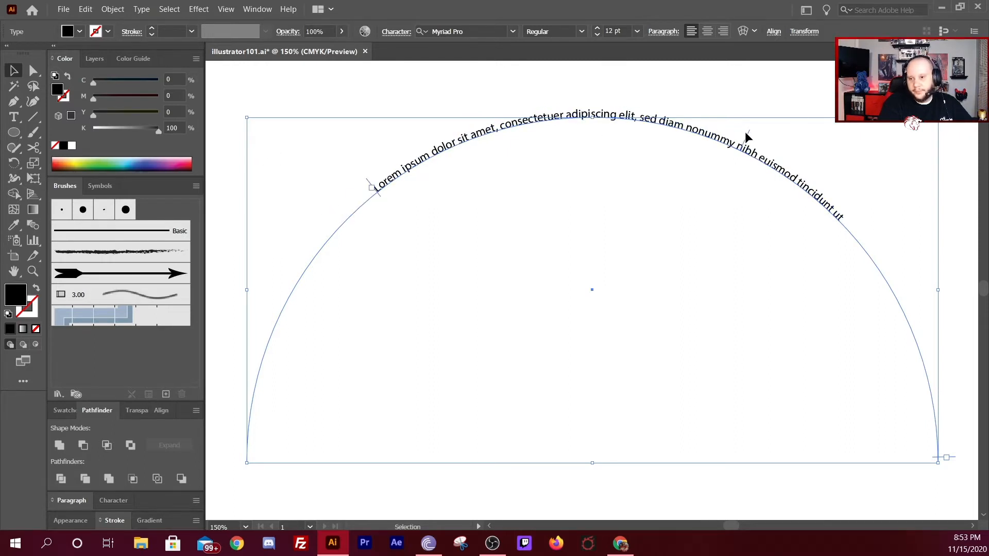
left_click_drag(746, 134, 709, 142)
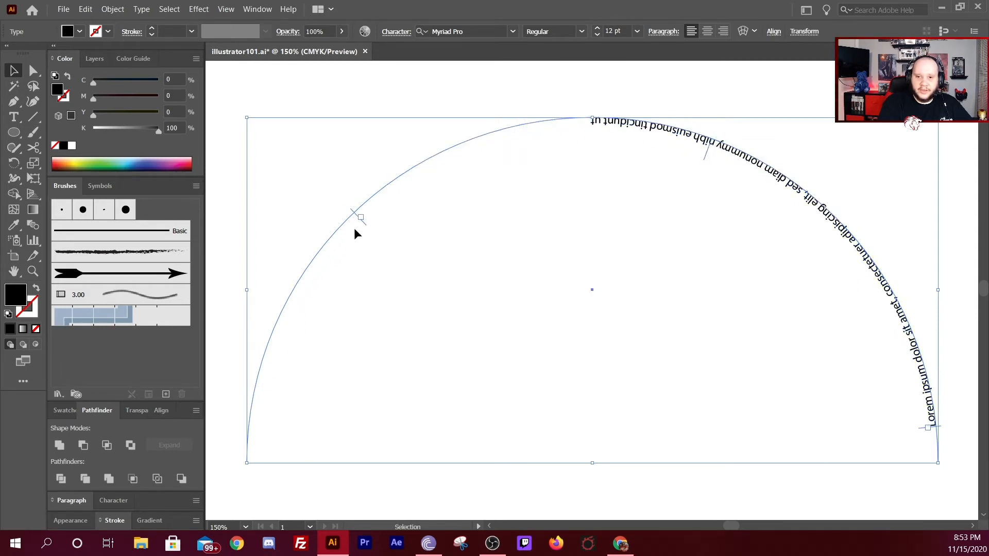
left_click_drag(706, 153, 708, 125)
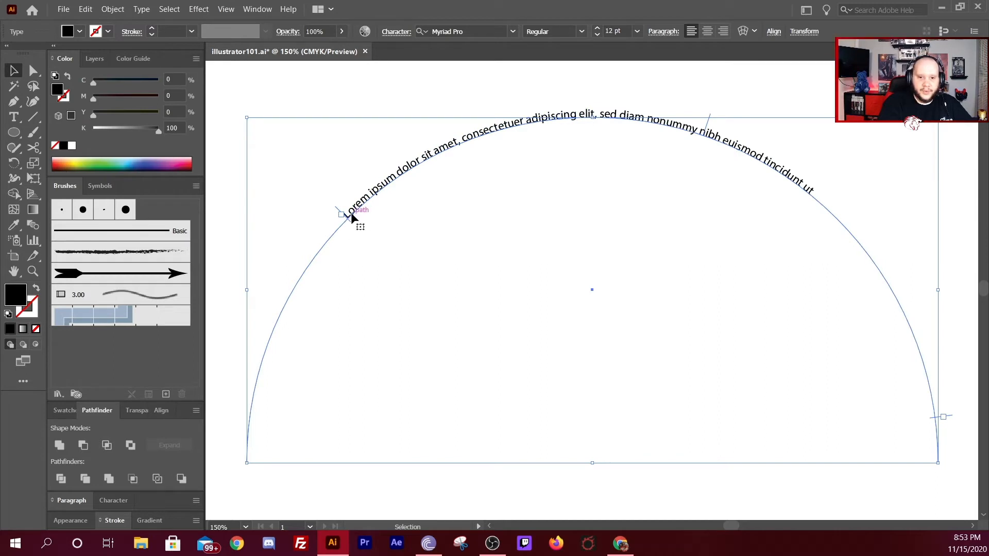
Move the text's start bracket to the arc's left end and its end bracket to the arc's right end.
left_click_drag(349, 220, 239, 467)
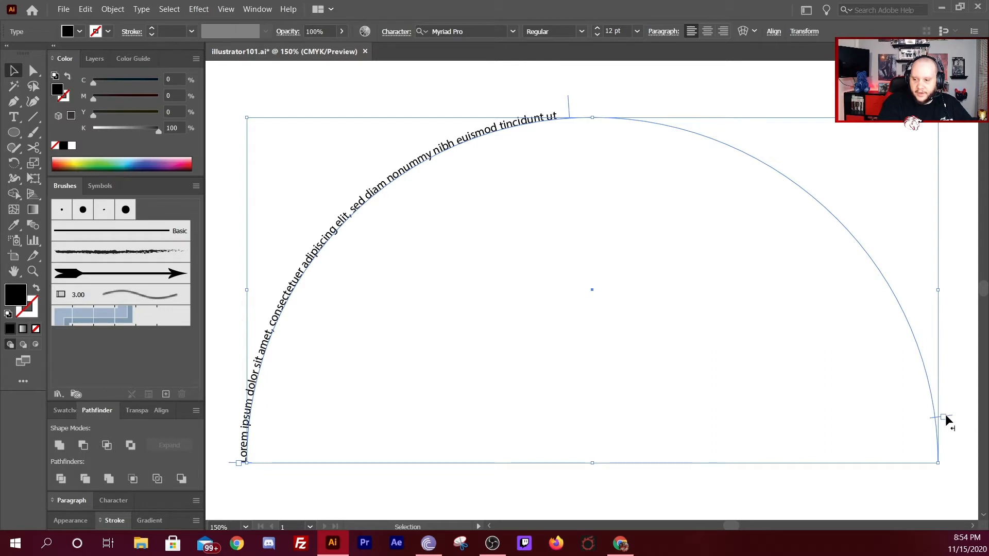
left_click_drag(945, 415, 946, 464)
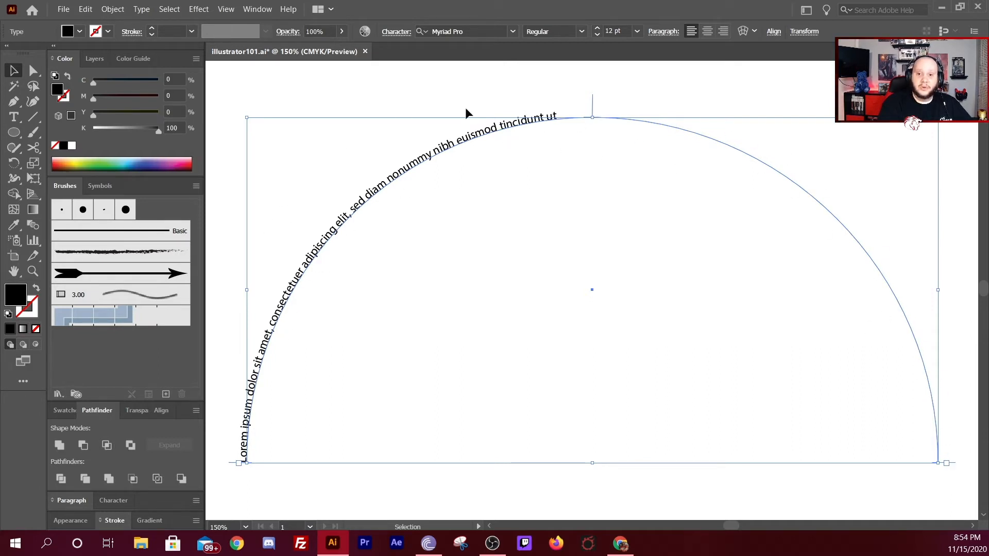
Replace the placeholder text on the arc with "TEXT CAN BE FUN".
key("ctrl+1")
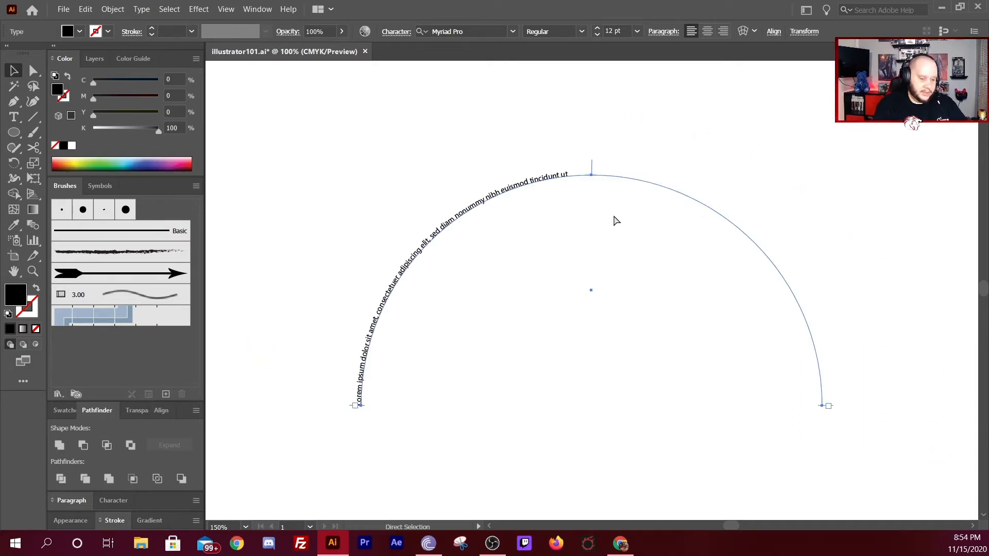
triple_click(490, 205)
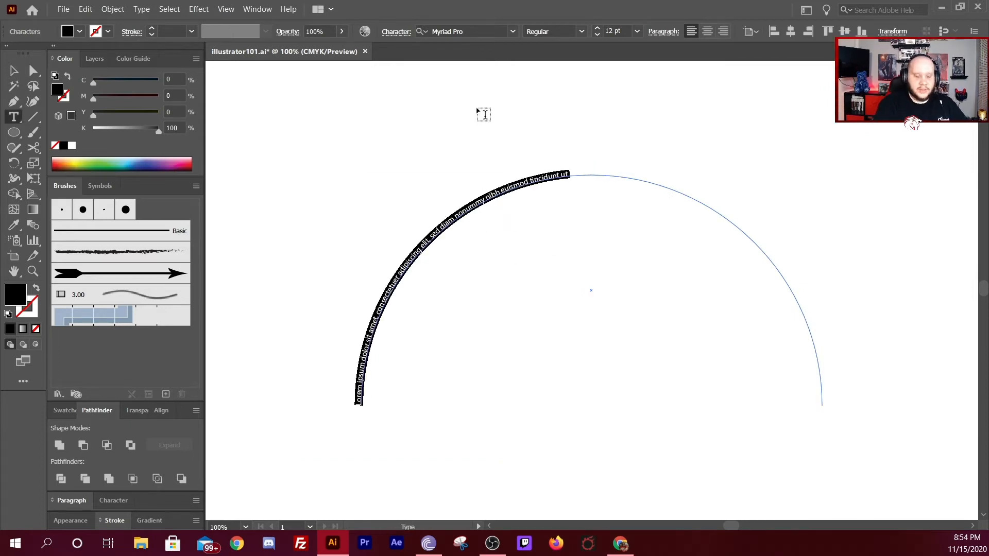
key("BackSpace")
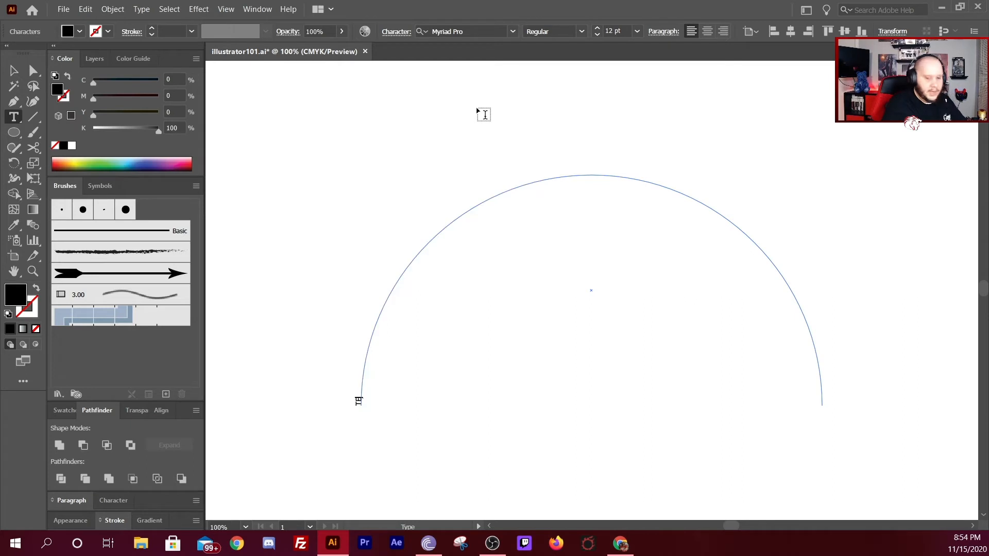
type("TEXT CAN BE FUN")
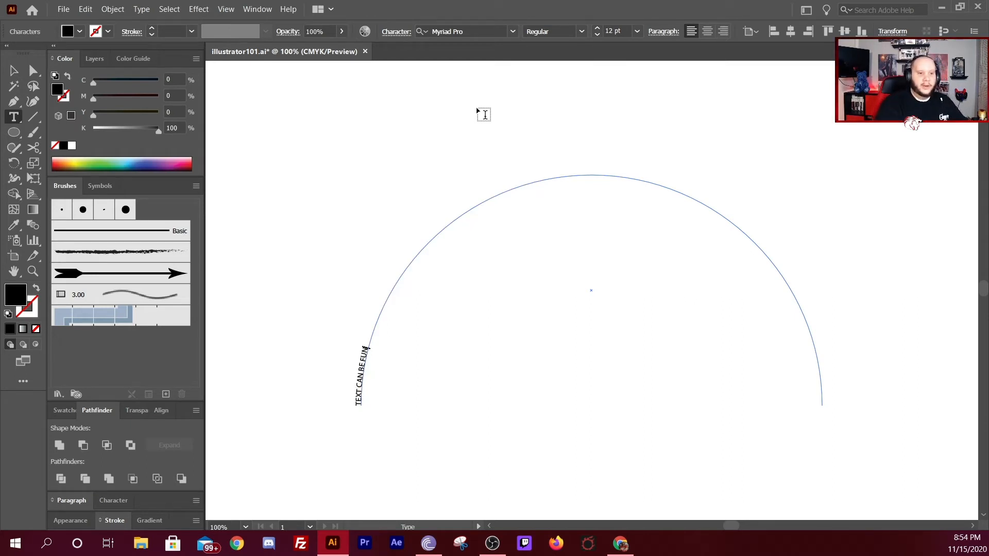
left_click(13, 71)
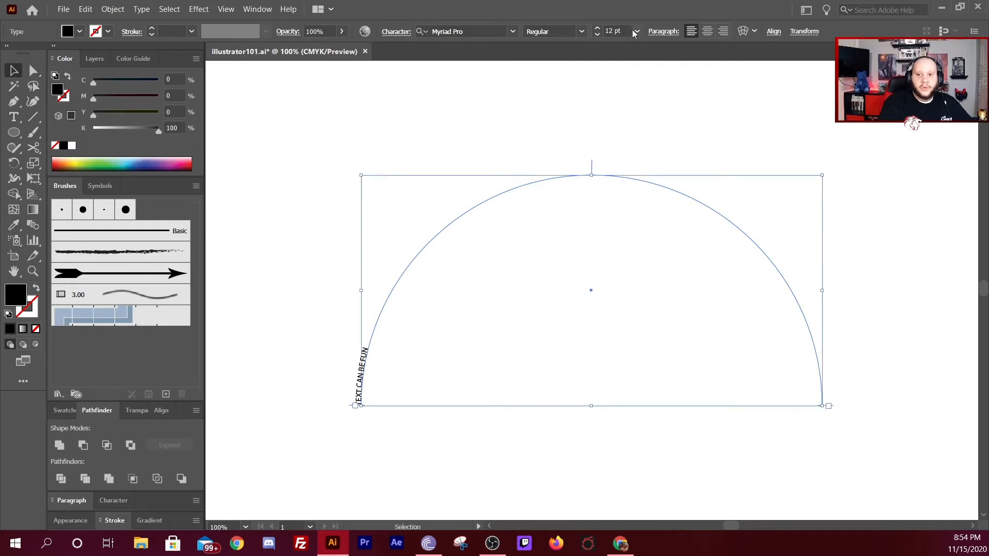
Enlarge the arc text's font size gradually to 160 pt so that it fills the whole arc.
scroll(628, 30, "up", 2)
scroll(627, 30, "up", 16)
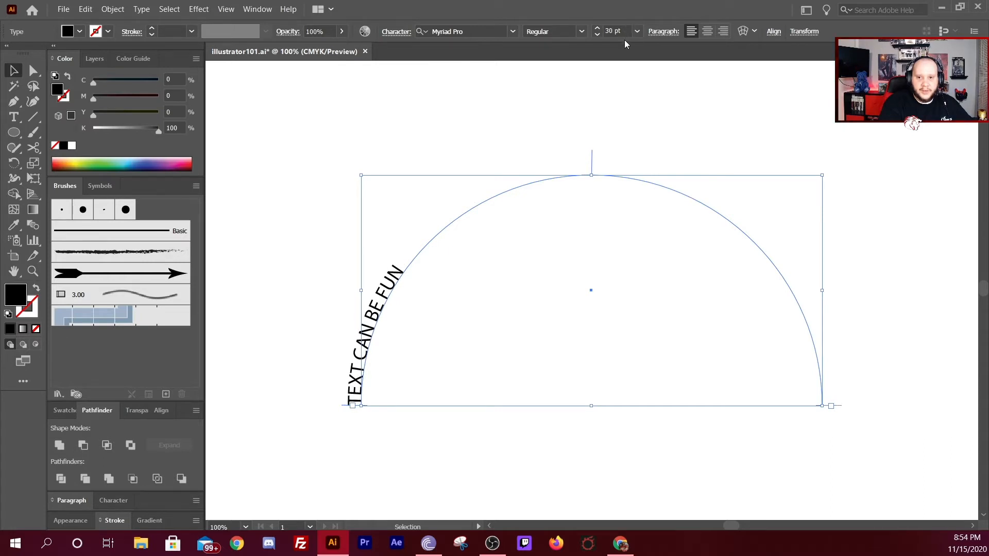
scroll(626, 31, "up", 5)
scroll(626, 31, "up", 20)
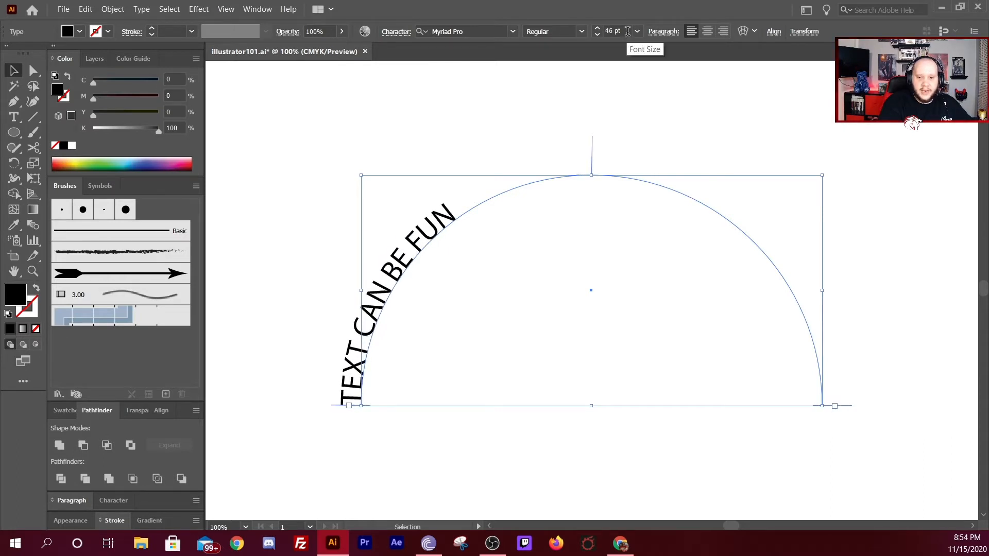
scroll(627, 31, "up", 20)
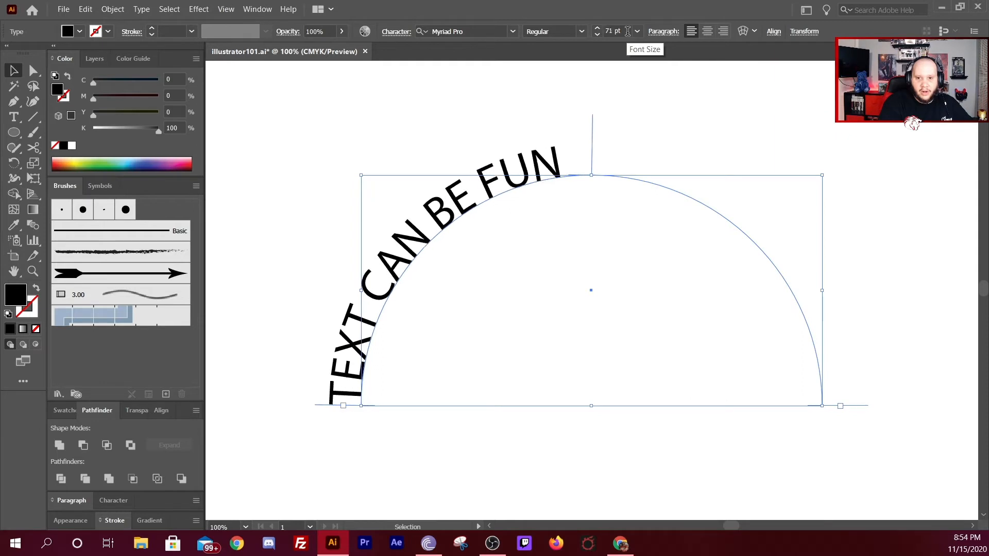
scroll(628, 31, "up", 20)
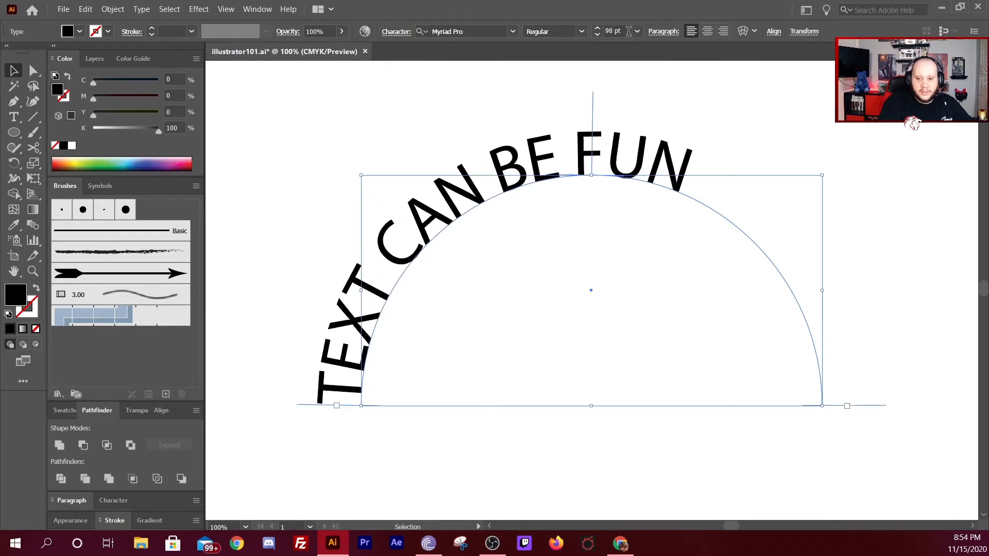
scroll(628, 31, "up", 20)
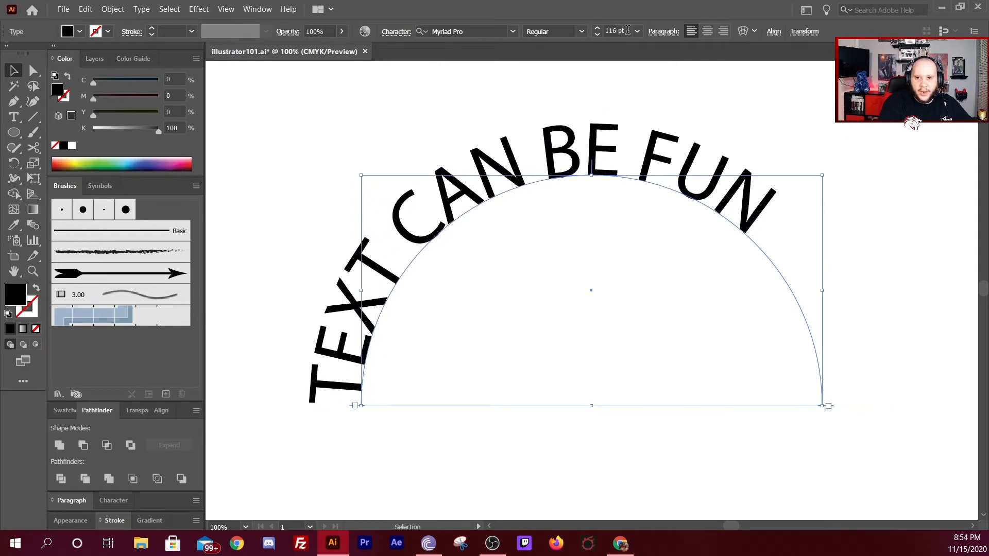
scroll(623, 29, "up", 20)
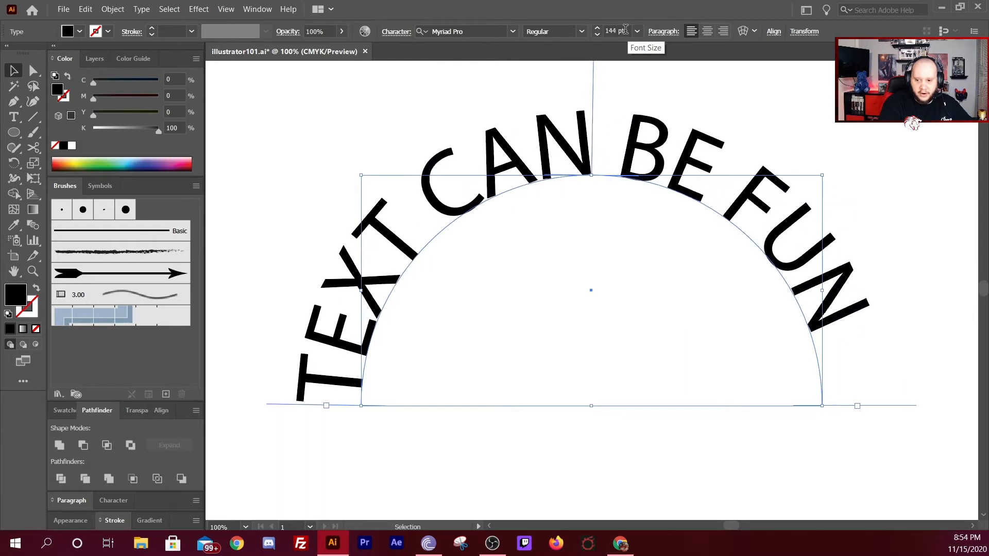
scroll(625, 27, "up", 1)
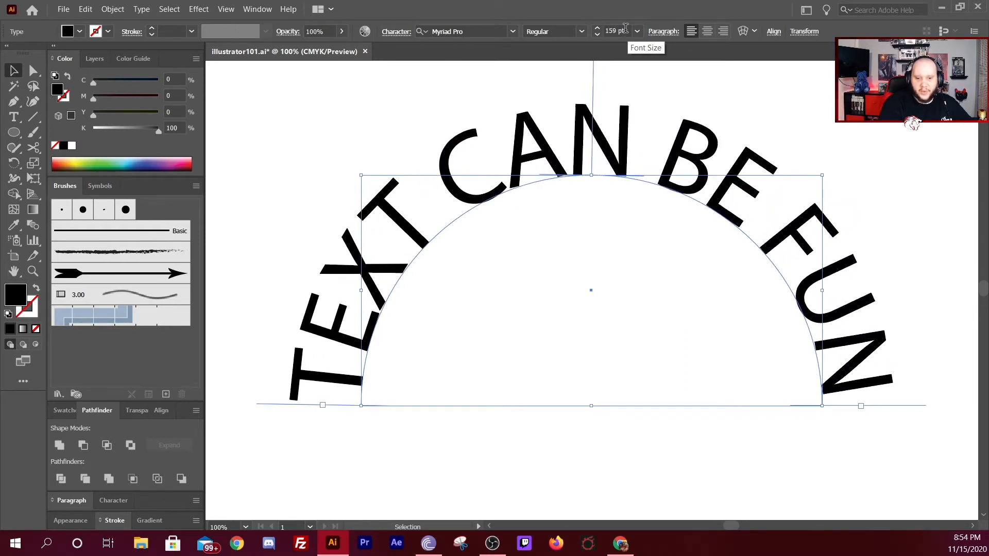
scroll(628, 28, "up", 1)
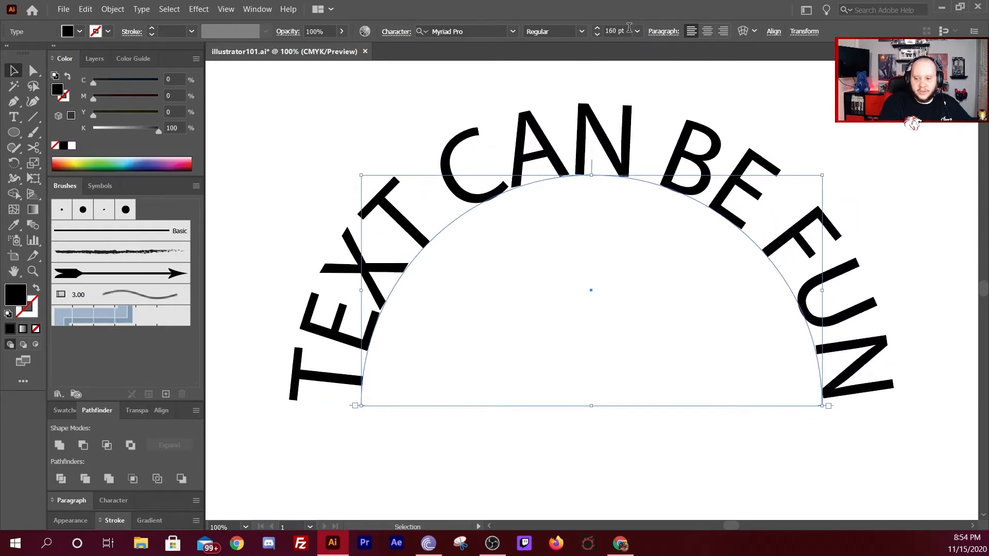
scroll(629, 27, "up", 1)
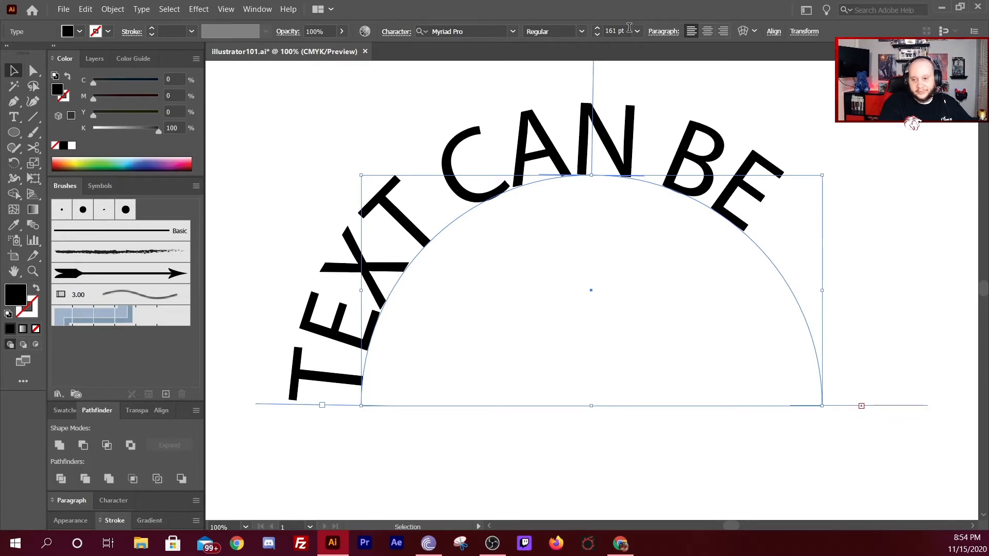
scroll(625, 28, "down", 1)
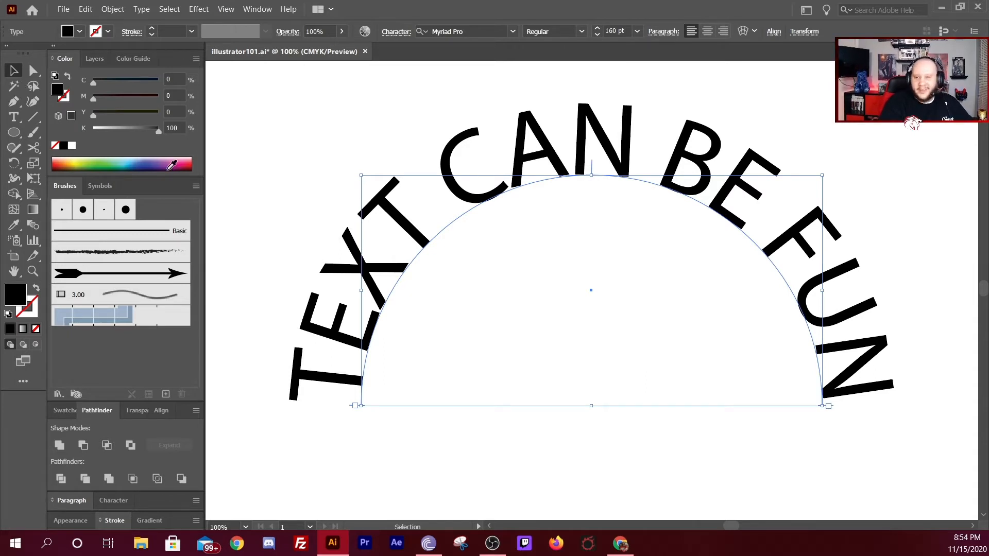
Set the arc text's font size to the 72 pt preset.
left_click(637, 31)
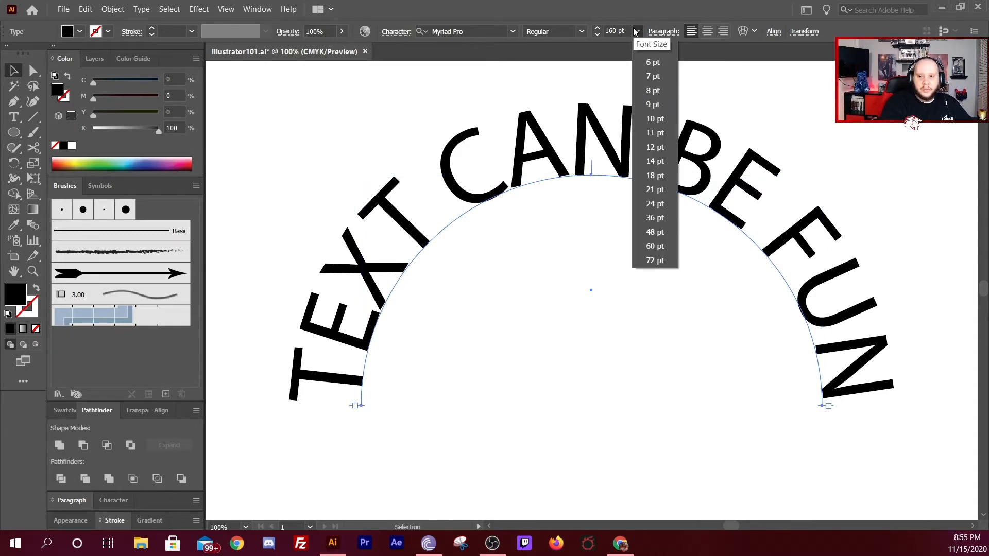
left_click(650, 261)
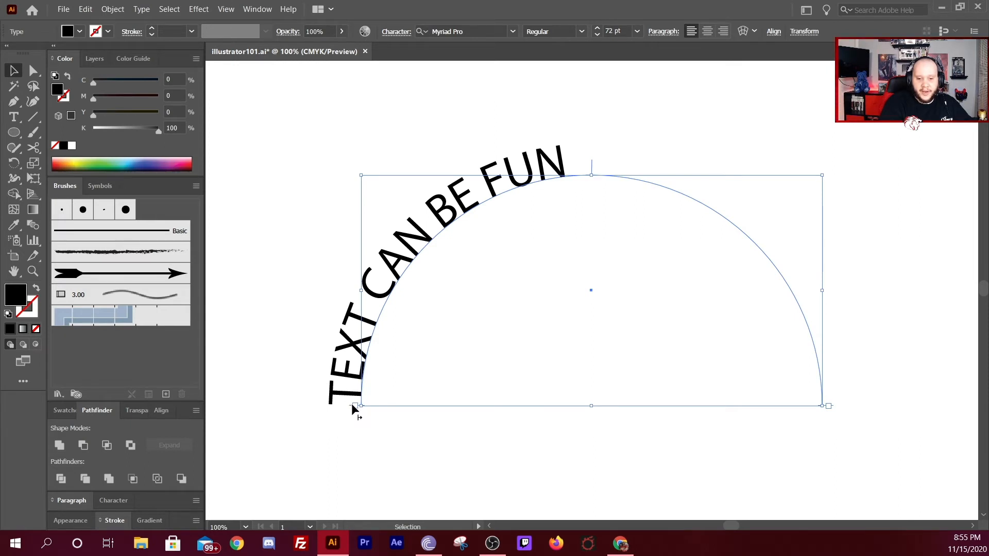
Move the start and end brackets of "TEXT CAN BE FUN" inward along the arc so the text sits centred over its top.
left_click_drag(351, 403, 419, 219)
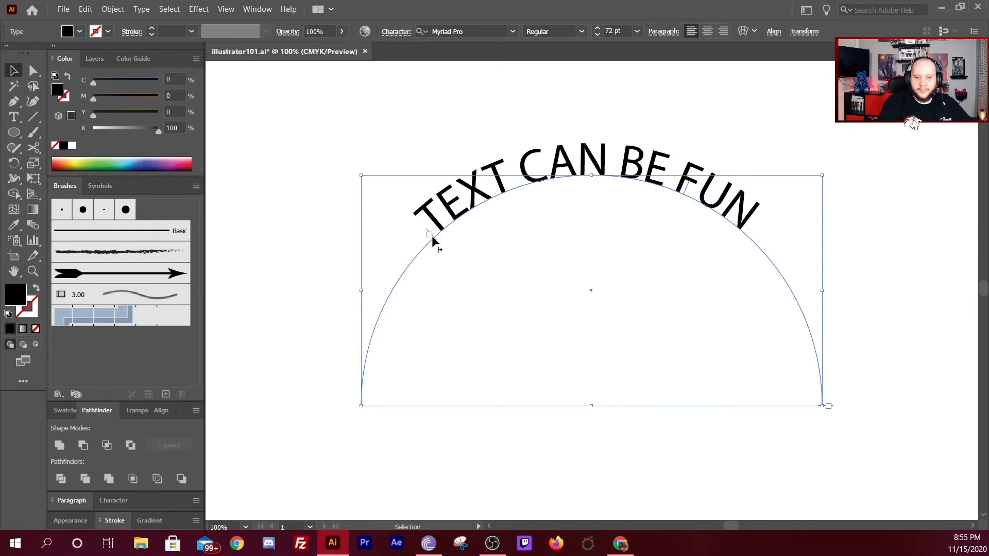
left_click_drag(433, 235, 440, 233)
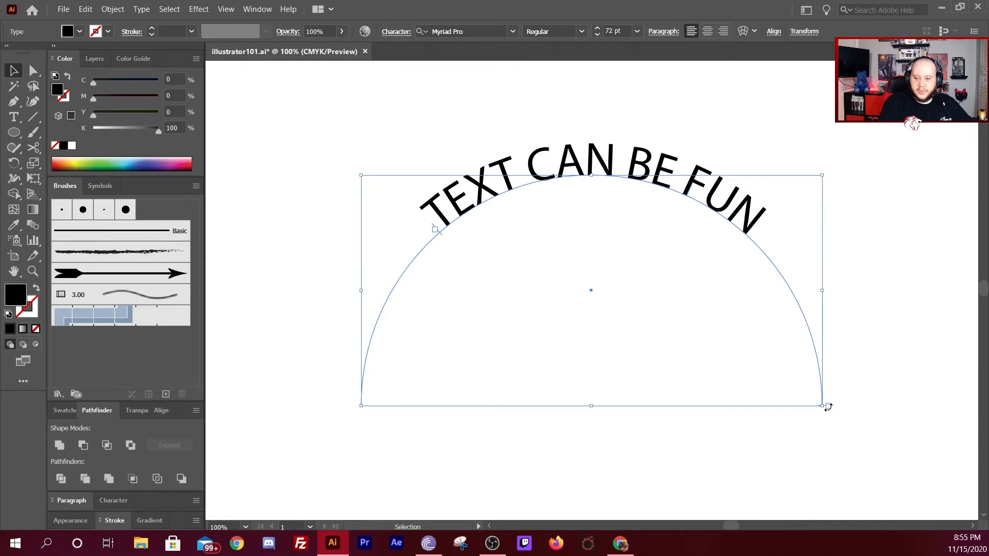
left_click_drag(829, 406, 737, 236)
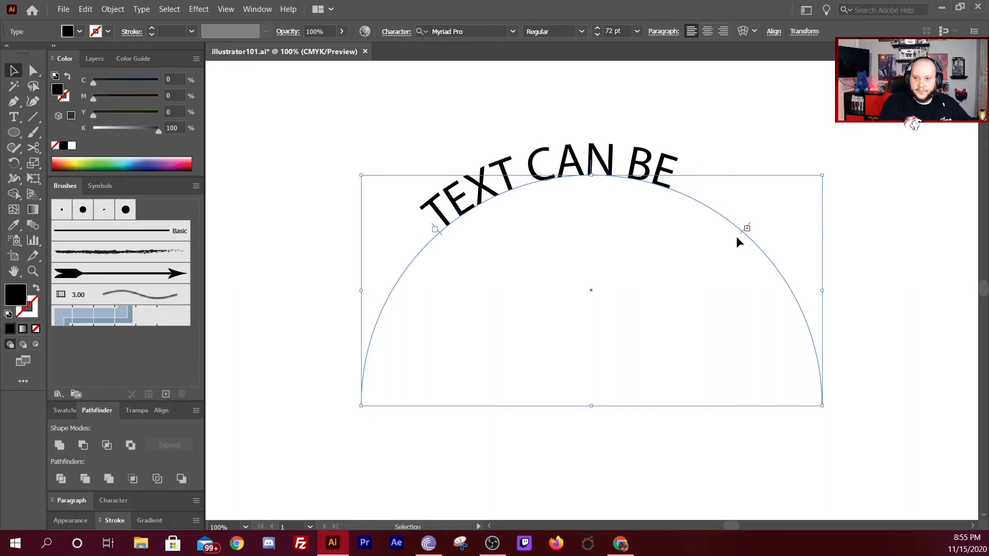
left_click_drag(438, 231, 429, 232)
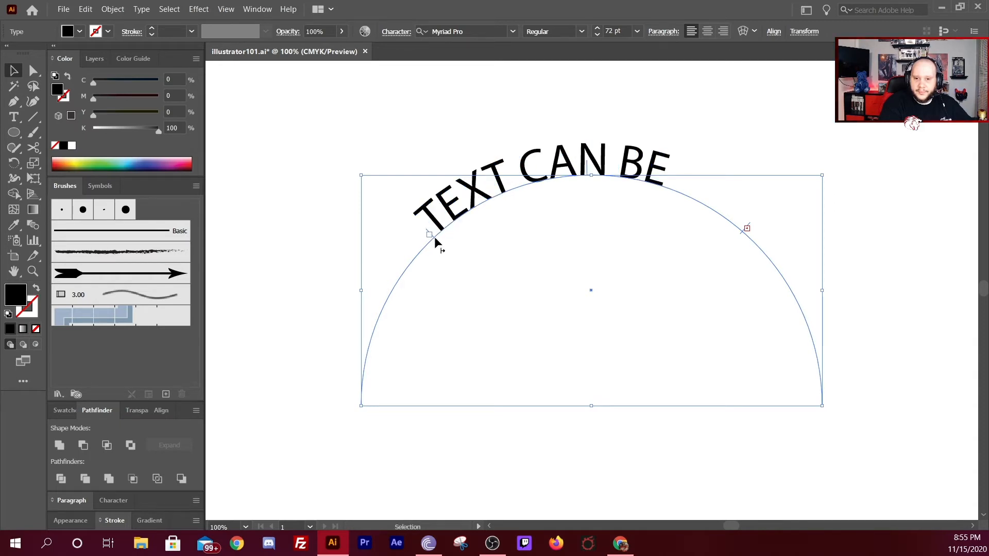
left_click_drag(433, 236, 432, 237)
left_click(953, 256)
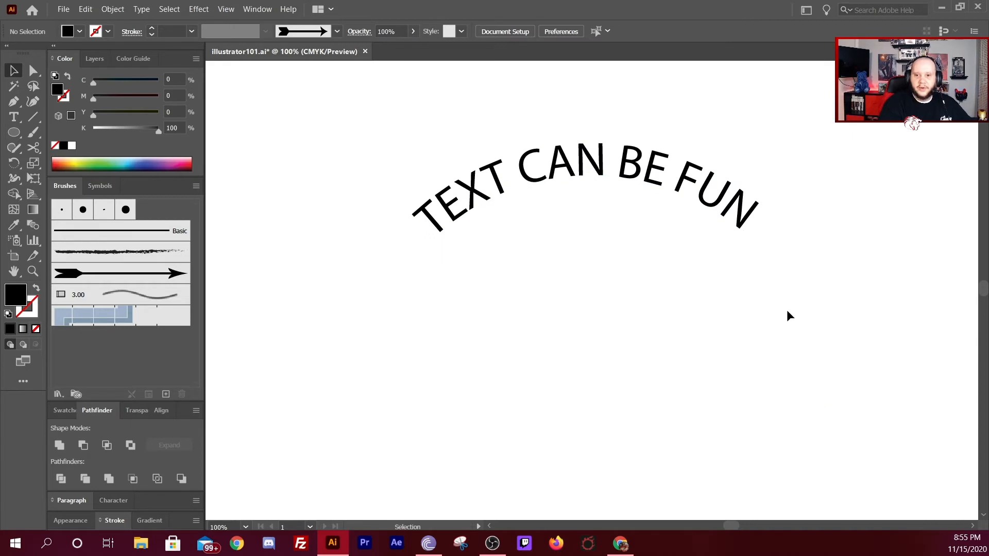
Add placeholder type along the lower half-circle path, starting at its lowest point.
left_click(14, 117)
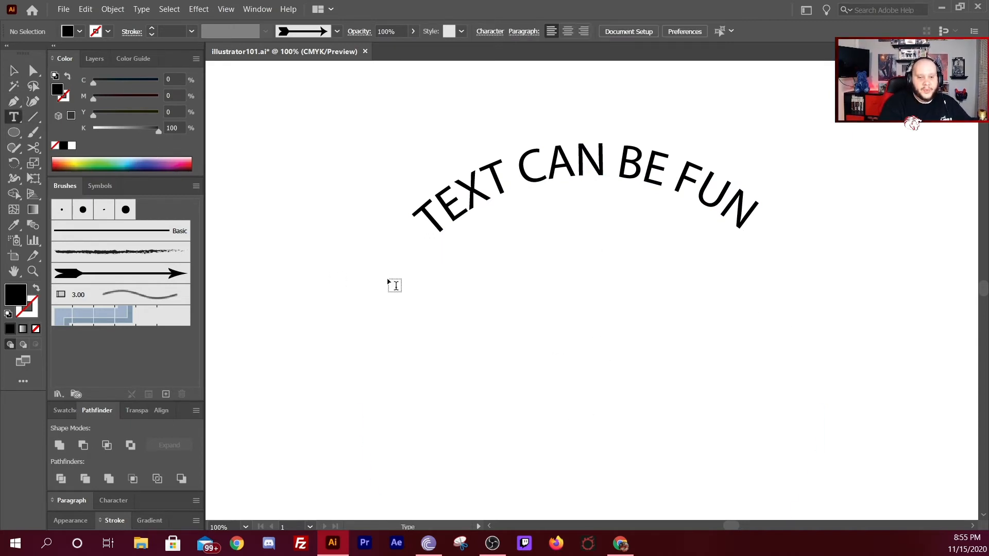
scroll(589, 470, "down", 1)
scroll(589, 470, "down", 5)
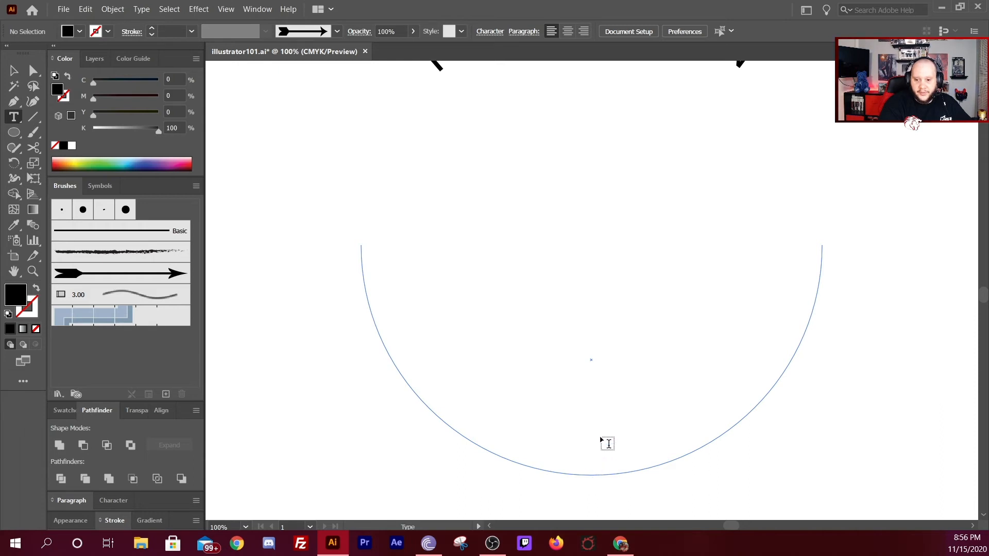
left_click(591, 473)
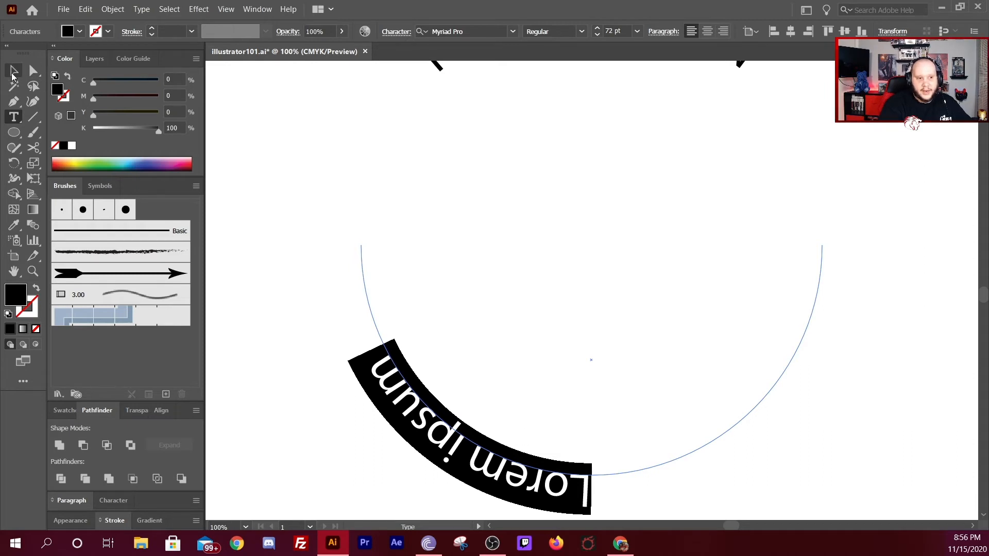
Flip the placeholder text to the inside of the lower arc and stretch its start and end brackets to the arc's two ends.
left_click(14, 75)
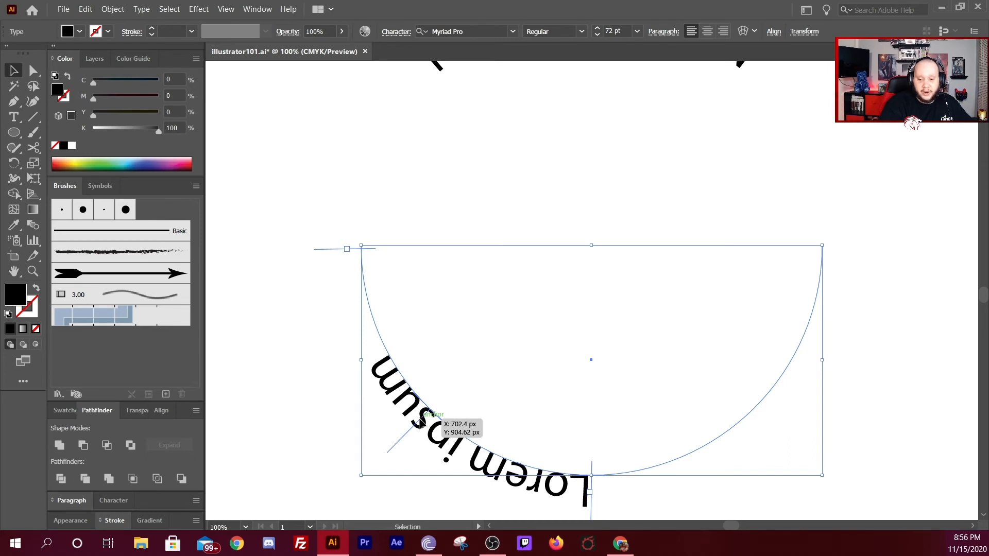
left_click_drag(419, 423, 436, 408)
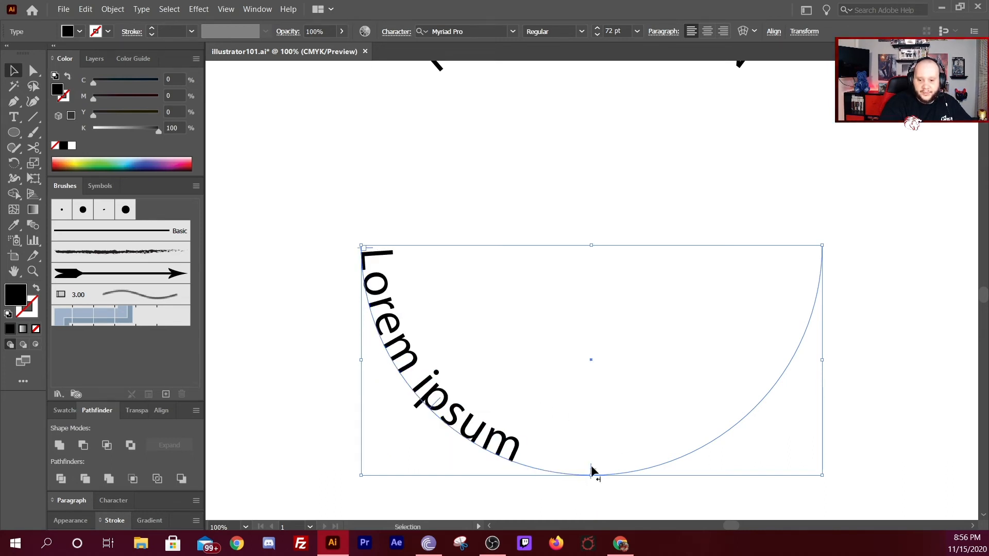
left_click_drag(591, 470, 830, 242)
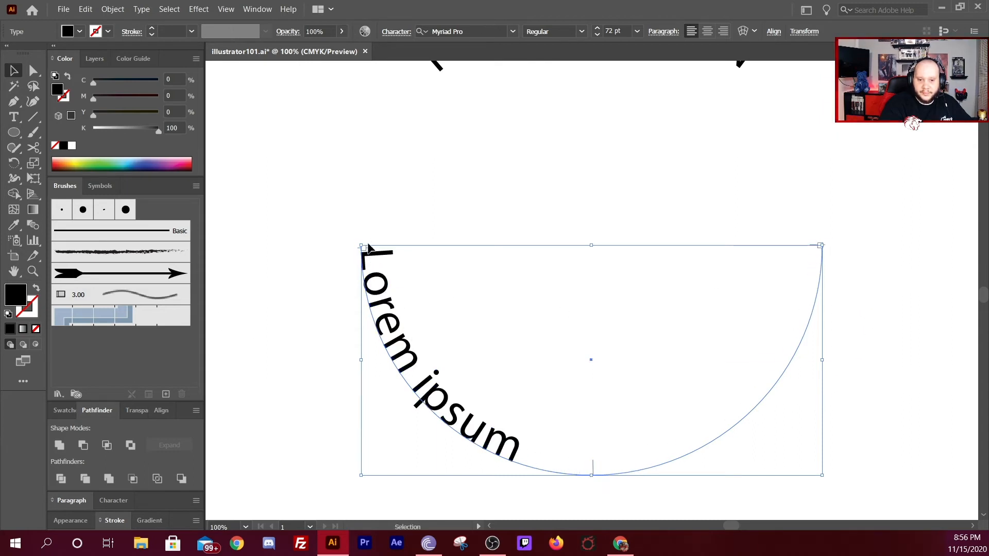
left_click_drag(369, 245, 368, 248)
Replace the placeholder text on the lower arc with "AN ILLUSTRATOR LOVE STORY".
triple_click(380, 267)
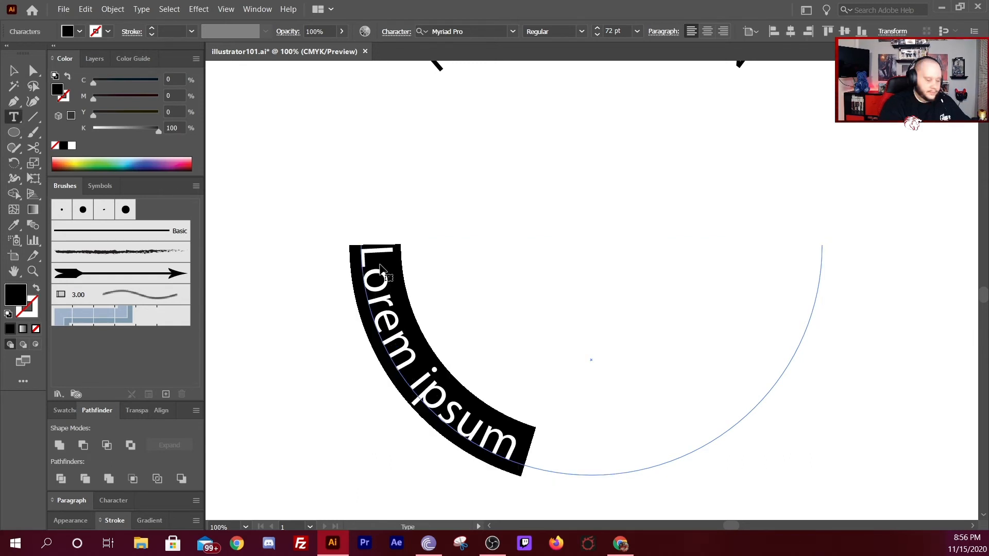
key("BackSpace")
key("ctrl+z")
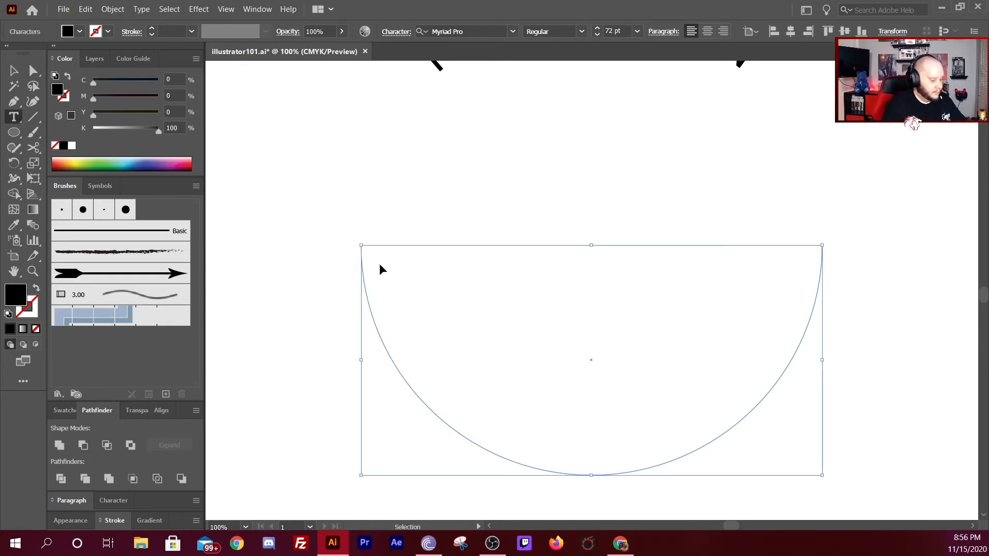
type("a")
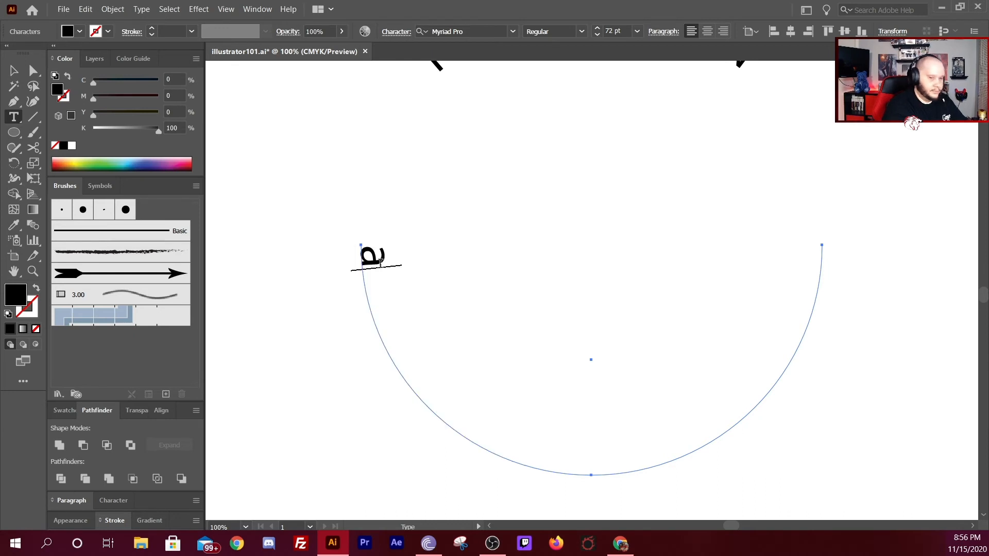
key("BackSpace")
type("A")
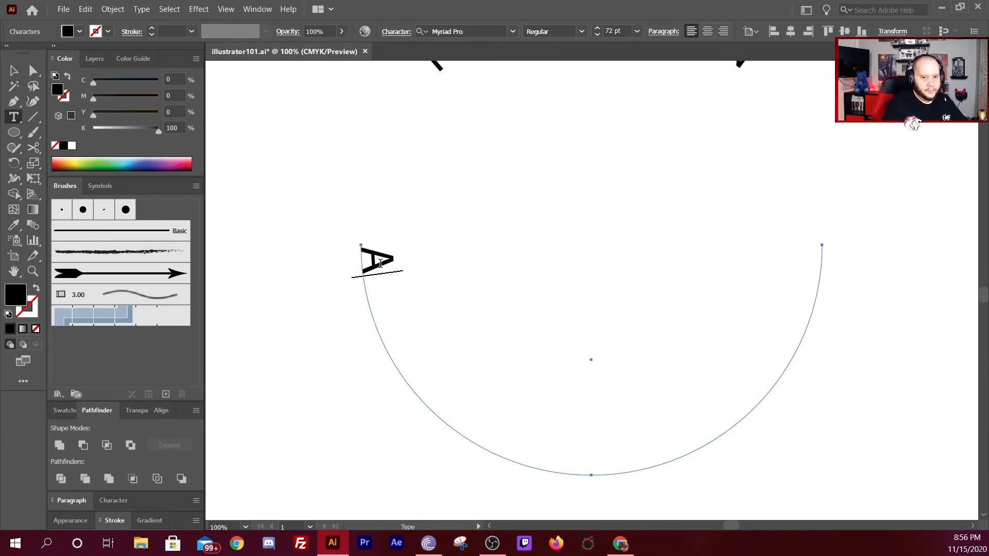
type("N ILLUSTR")
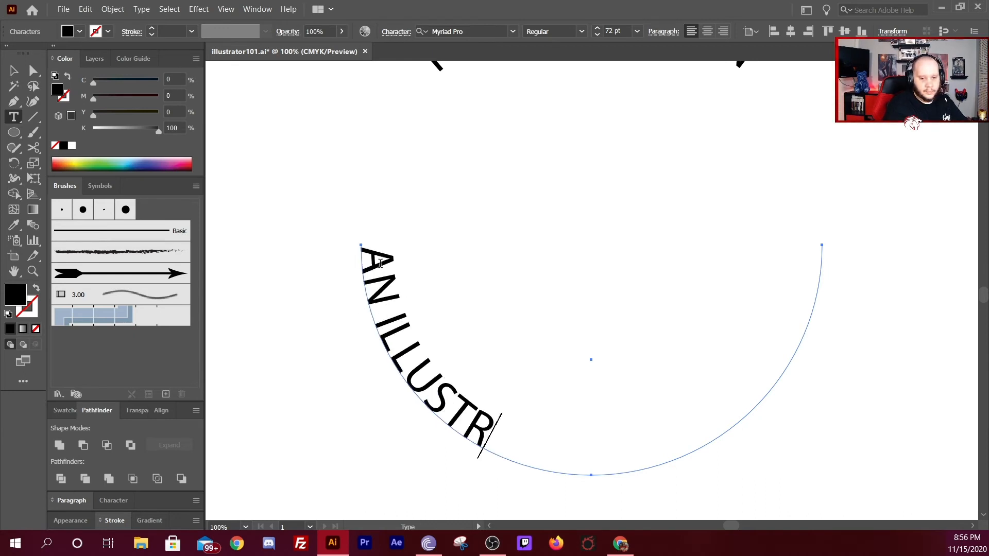
type("ATOR LOVE STORY")
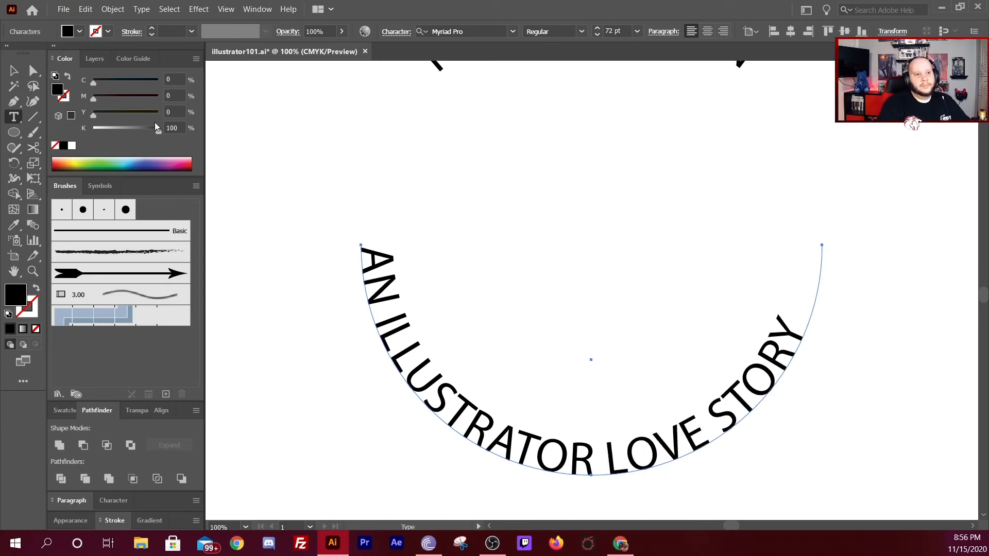
Enlarge the lower arc text's font size to 80 pt so that it fills the whole arc.
left_click(597, 29)
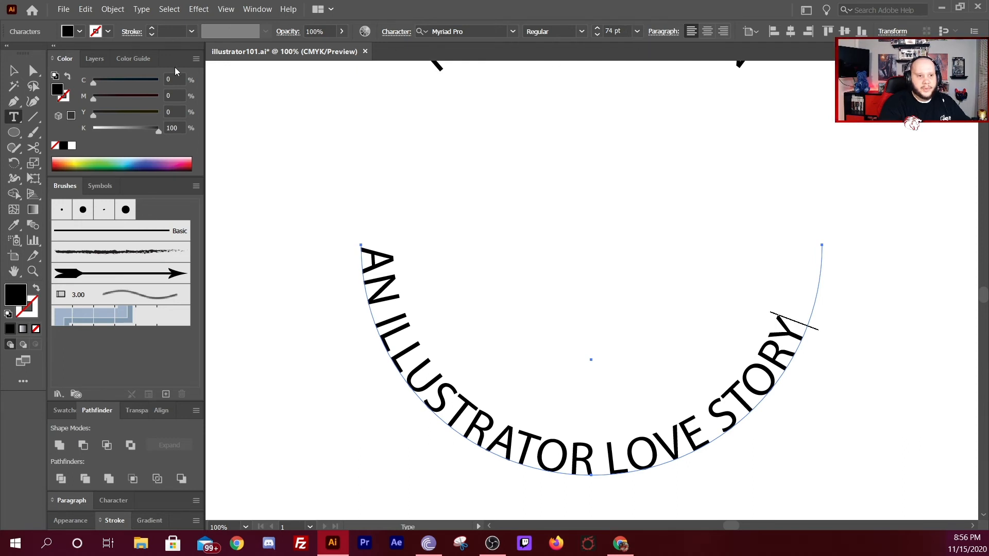
left_click(14, 70)
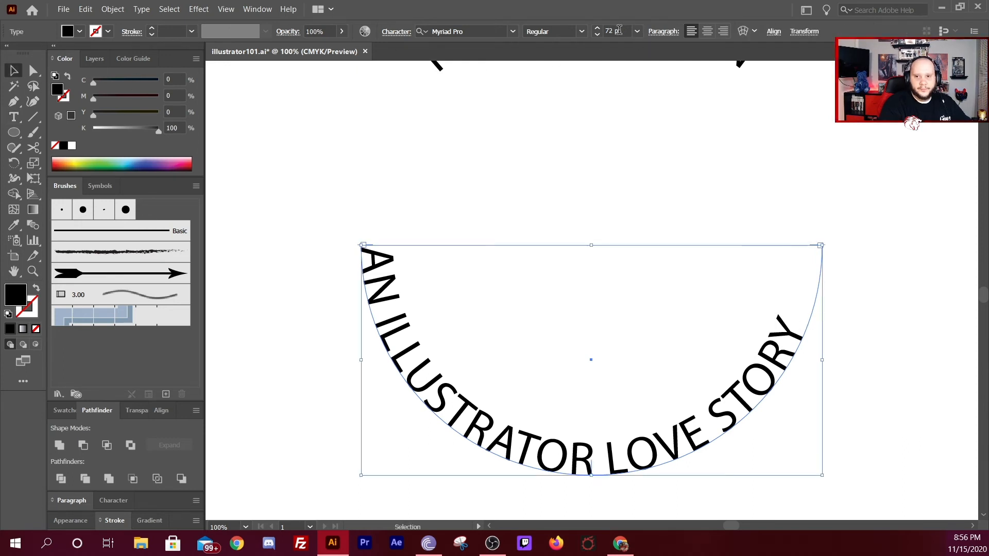
scroll(621, 31, "up", 1)
scroll(622, 31, "up", 7)
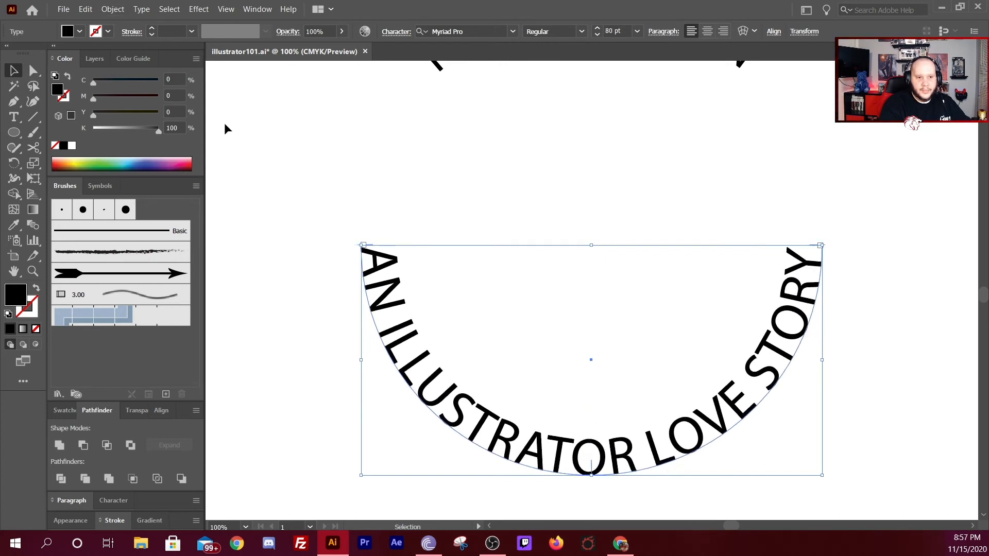
key("ctrl+minus")
key("ctrl+minus")
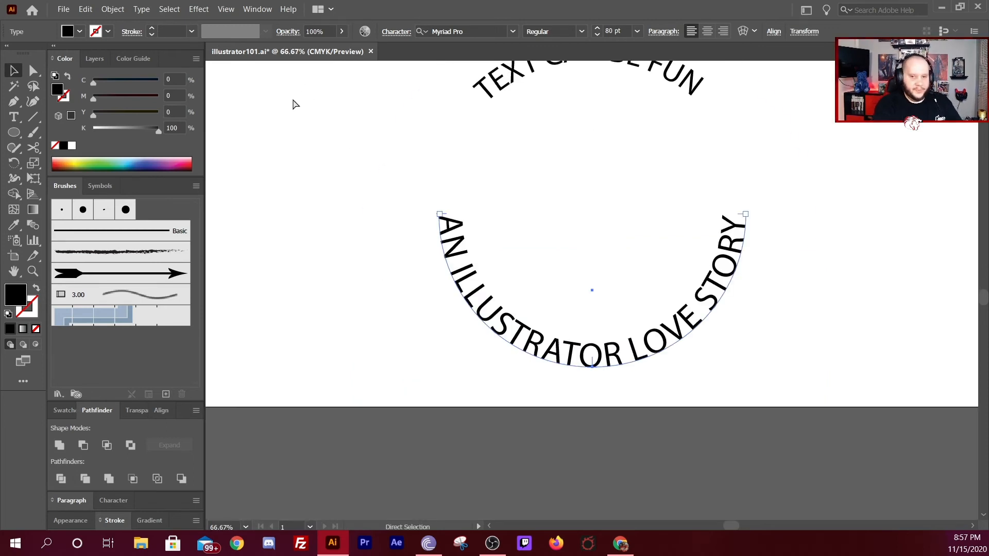
left_click(791, 253)
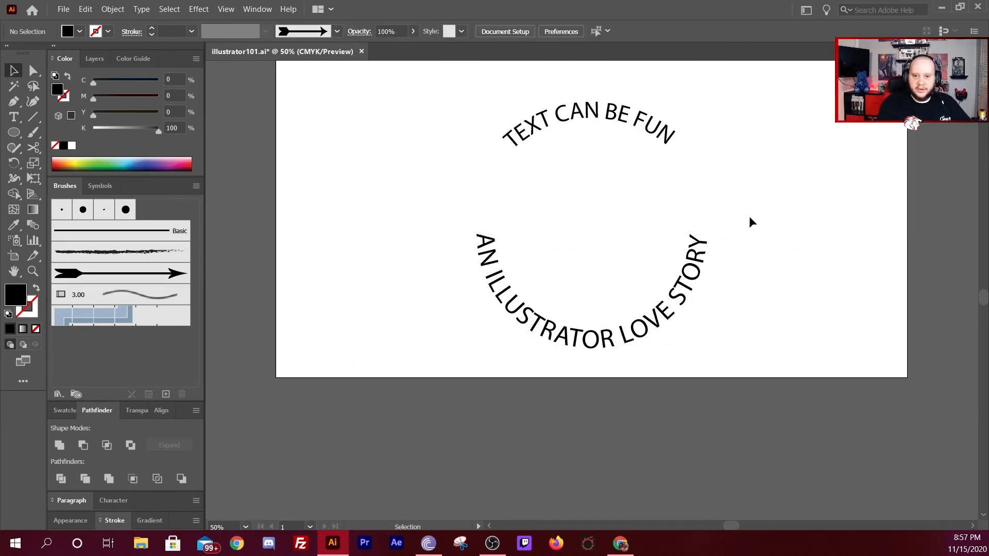
left_click(602, 108)
left_click(731, 355)
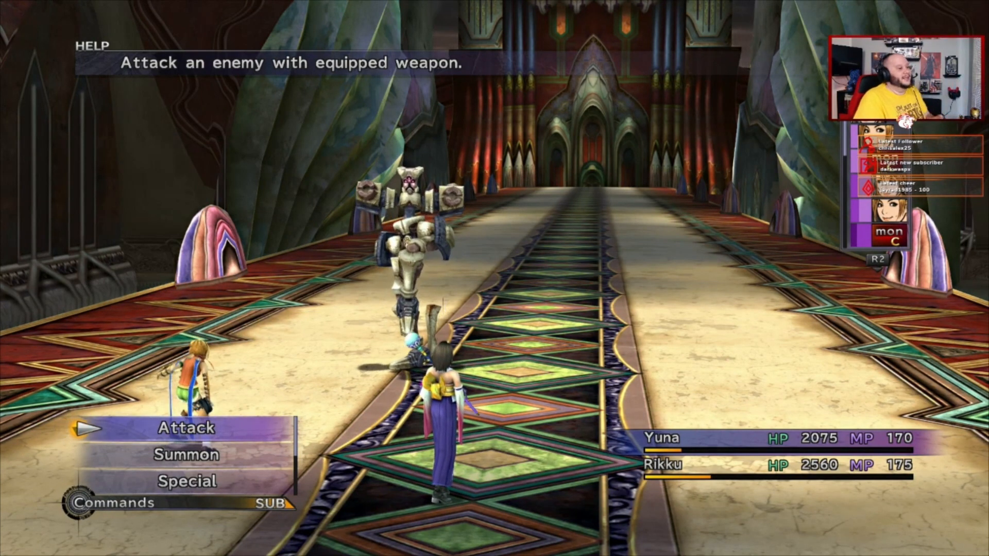
key("Down")
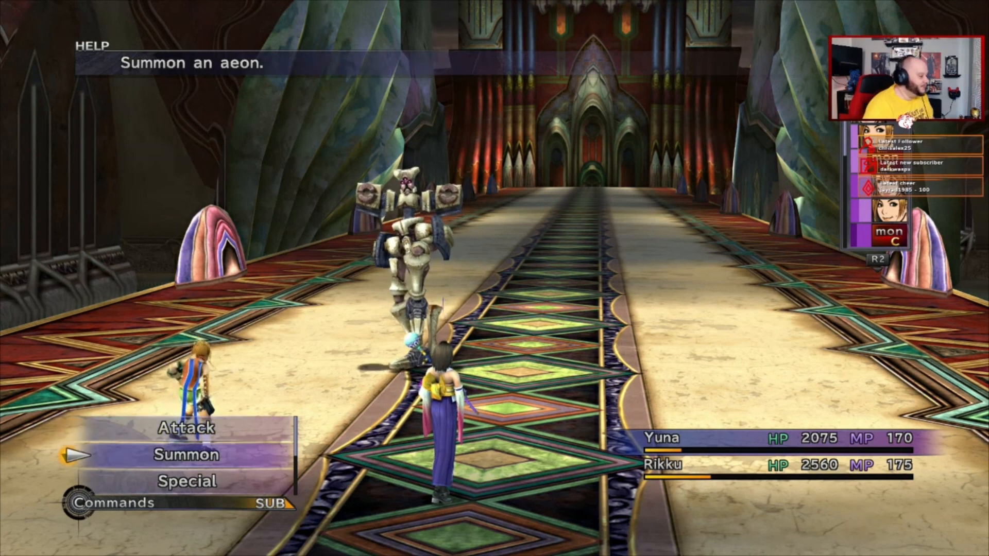
key("Down")
key("Down")
key("Down")
key("Up")
key("Return")
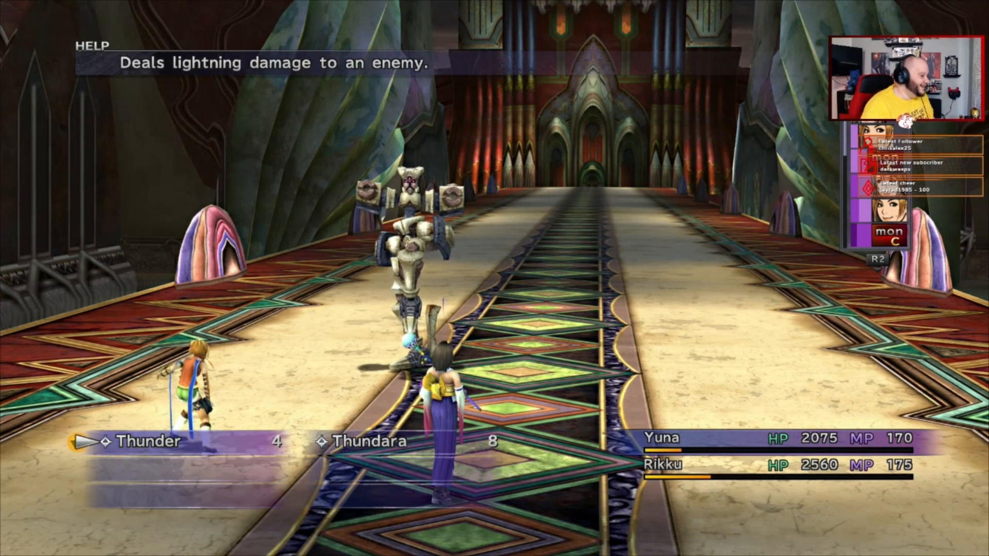
key("Right")
key("Return")
key("Return")
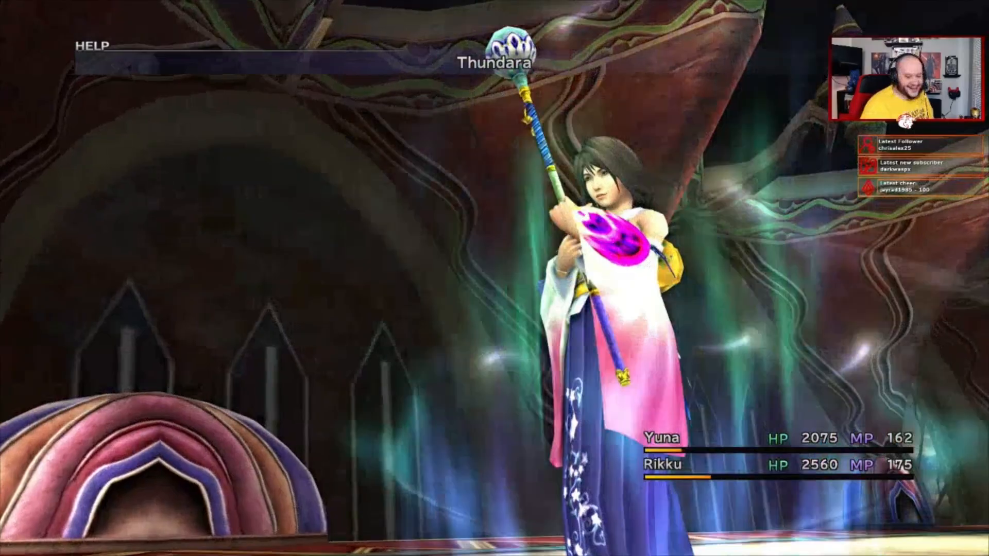